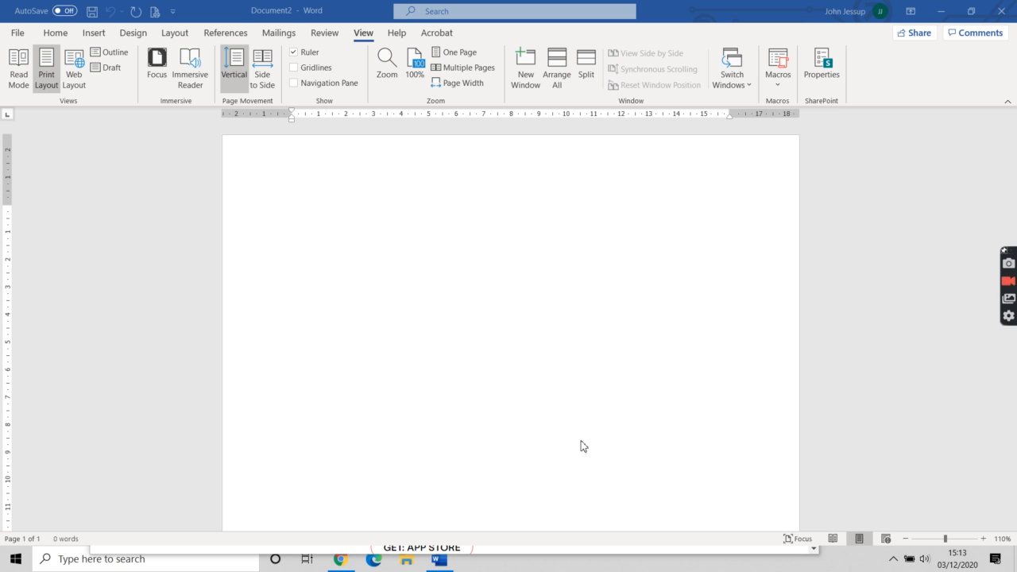
Copy the first two sentences of the Monument Valley 2 description from the Esquire page in Chrome and paste them into the Word document
key(alt+Tab)
key(alt+Tab)
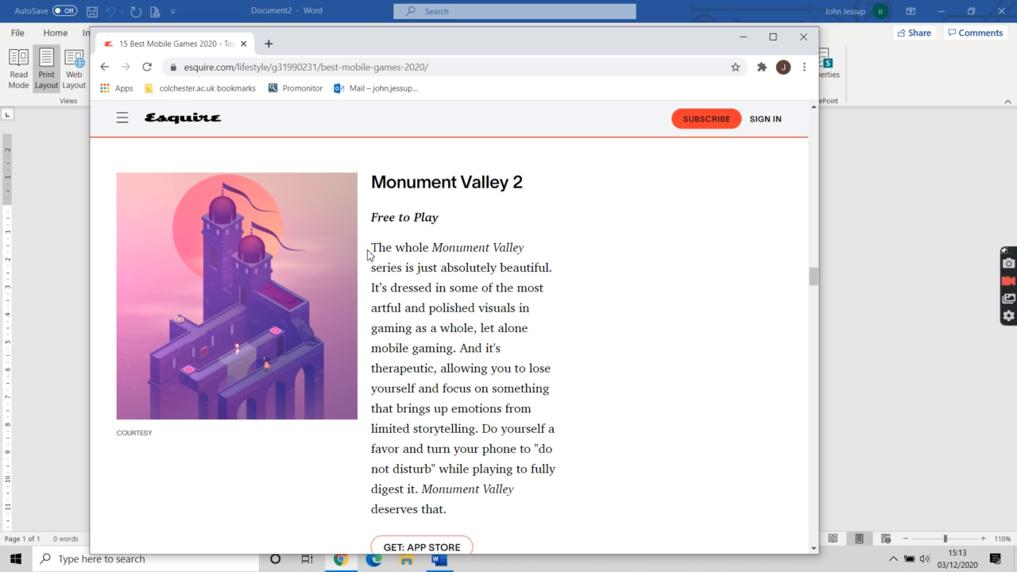
mouse_move(376, 247)
mouse_down()
mouse_move(392, 251)
mouse_move(463, 368)
mouse_move(461, 353)
mouse_move(451, 362)
mouse_move(460, 345)
mouse_move(422, 327)
mouse_move(356, 263)
mouse_move(367, 288)
mouse_move(357, 281)
mouse_move(374, 251)
mouse_up()
key(ctrl+c)
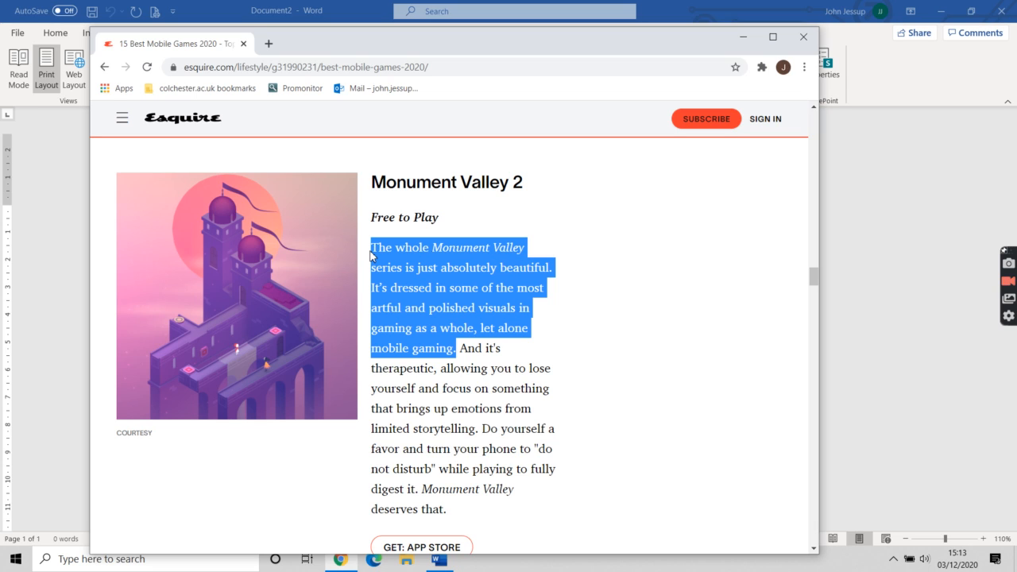
key(alt+Tab)
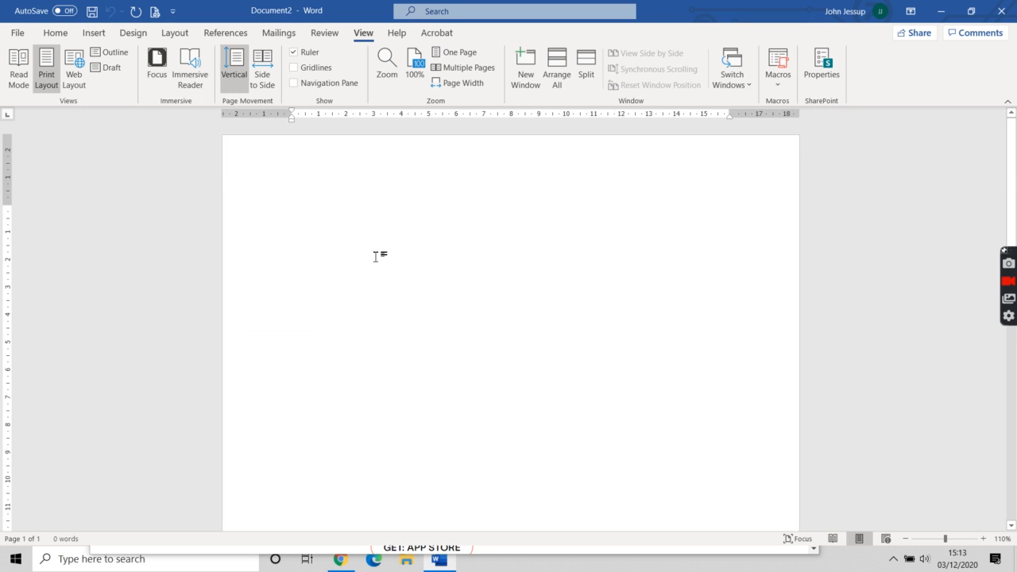
key(ctrl+v)
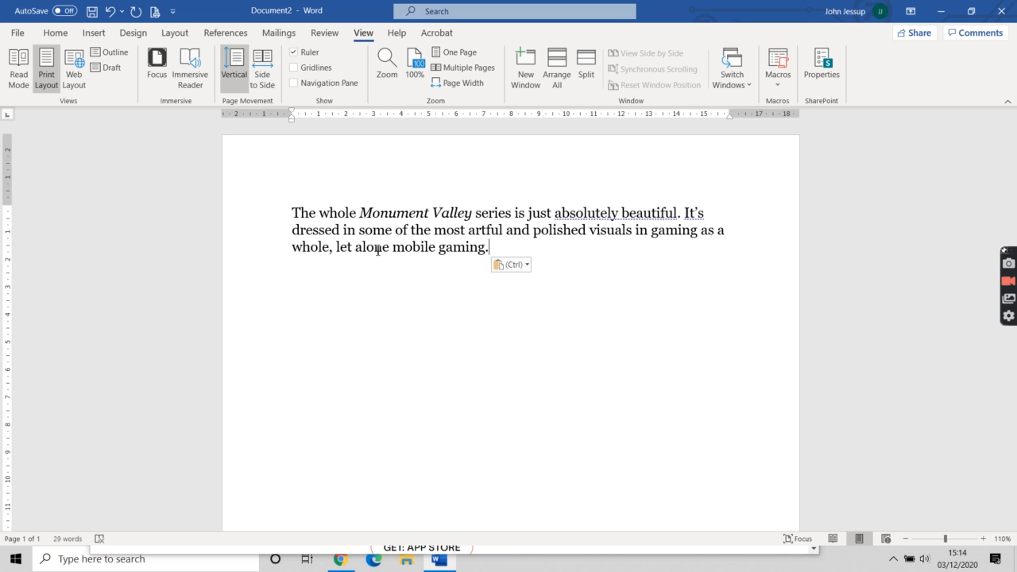
Set the document's citation style to Harvard - Anglia 2008
click(223, 36)
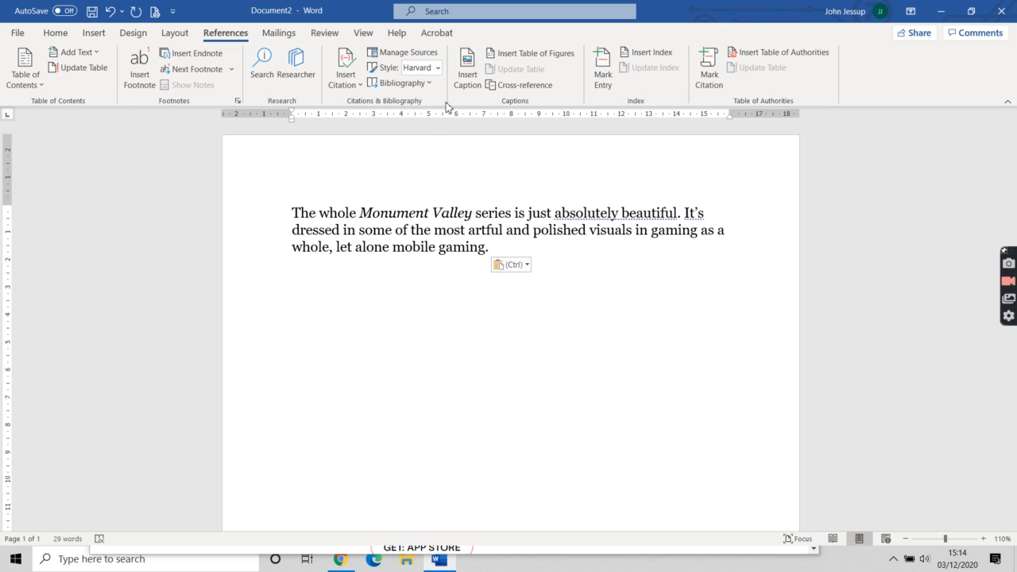
click(427, 70)
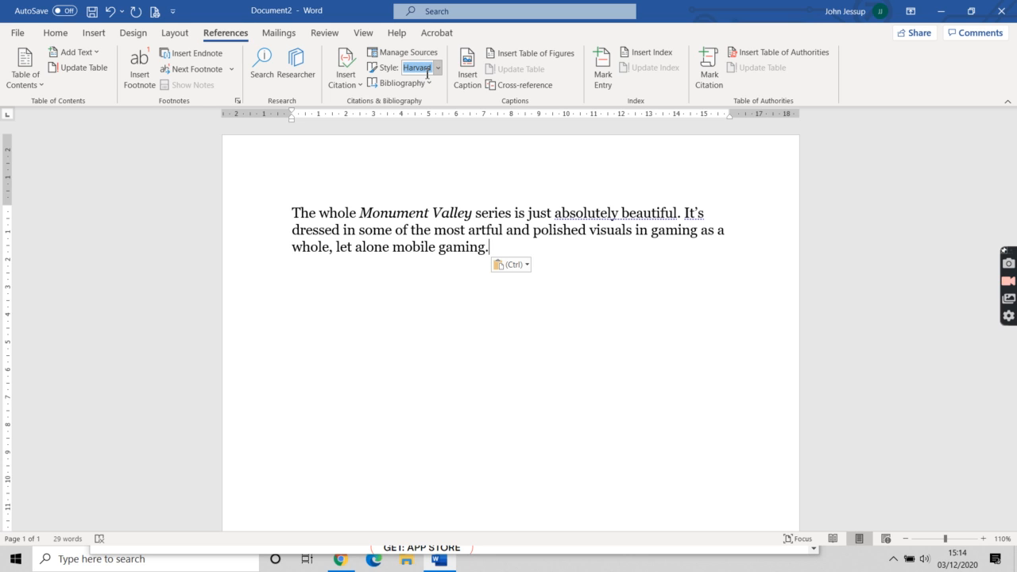
click(437, 67)
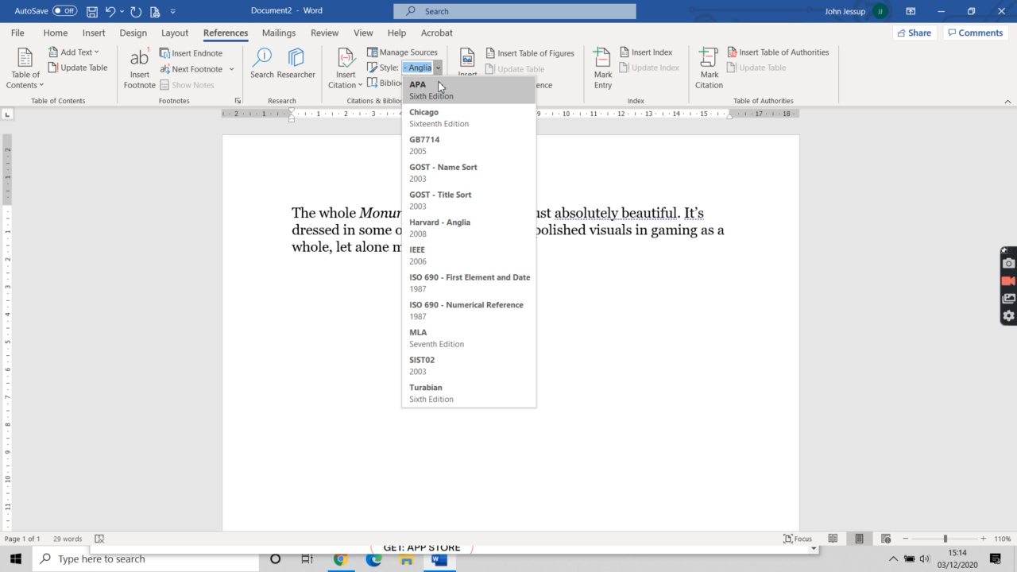
click(438, 90)
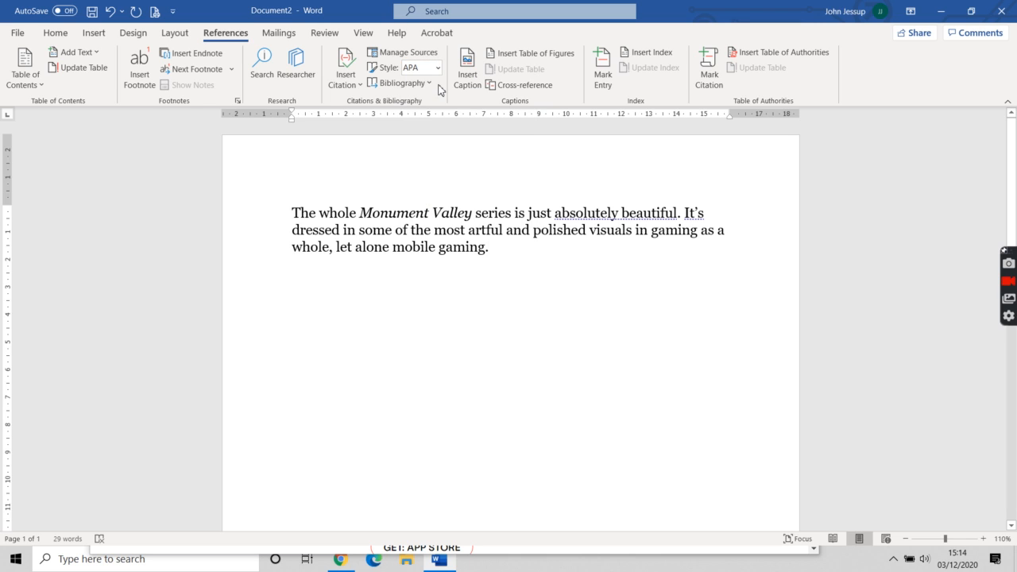
click(438, 70)
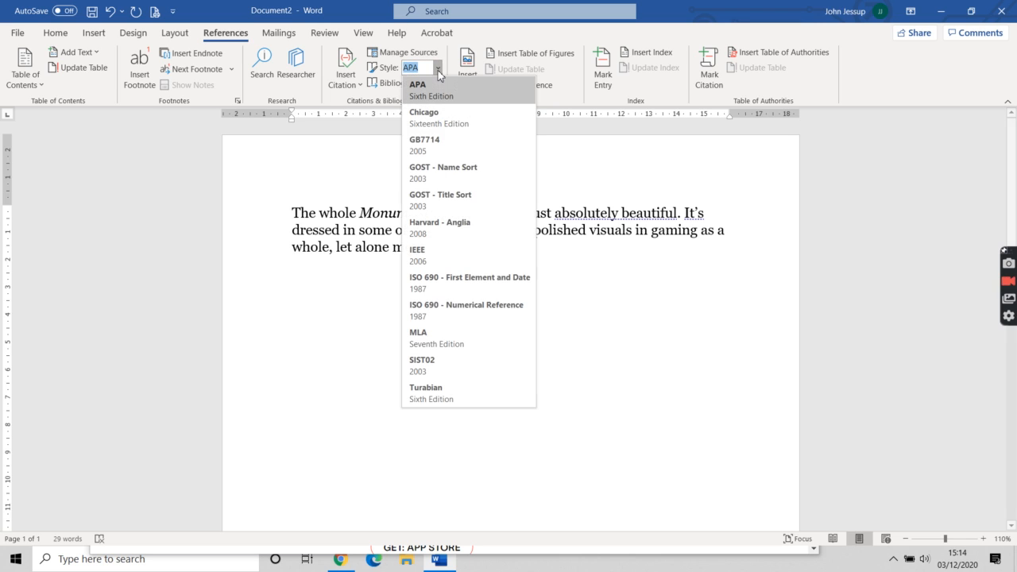
click(440, 225)
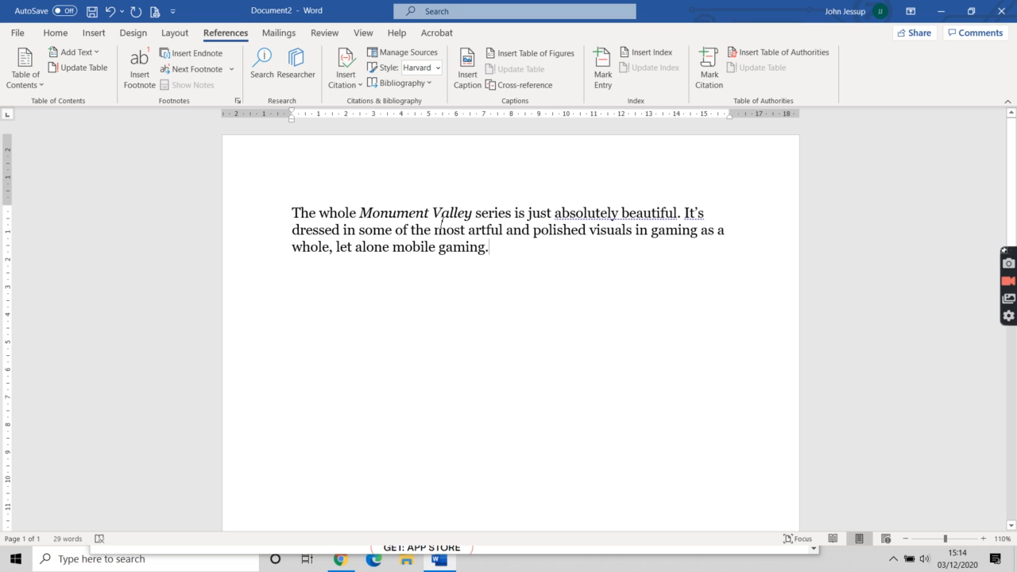
Enclose the pasted passage in double quotation marks, with the closing mark before the final full stop
key(Left)
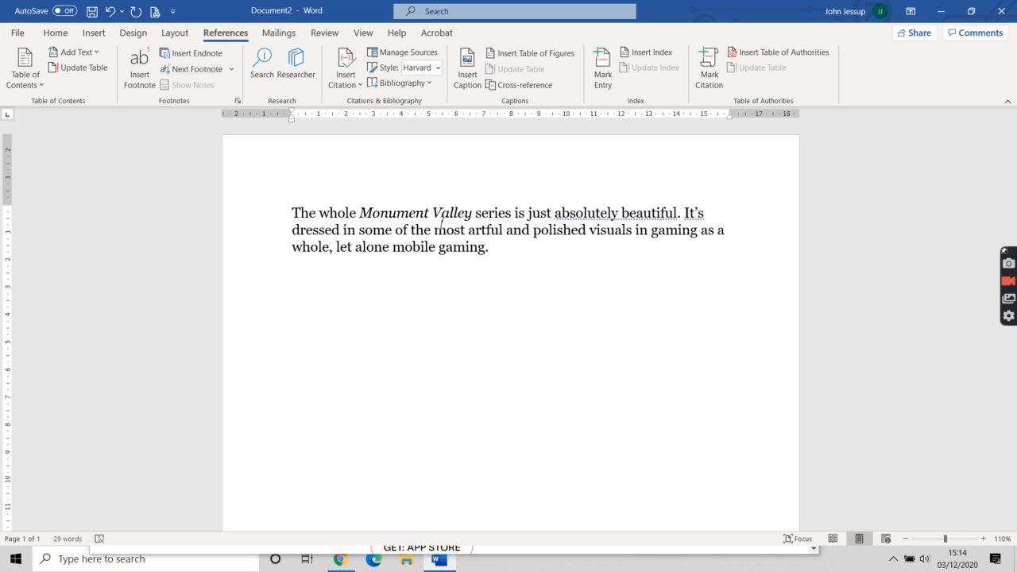
text(")
key(Up)
key(Up)
key(Home)
text(")
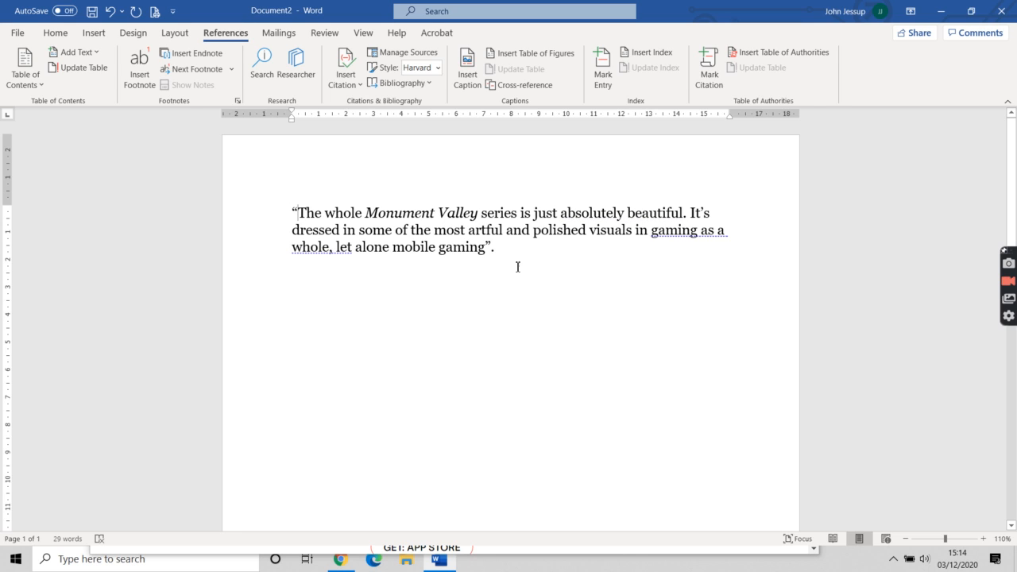
Start a new citation source between the closing quotation mark and the full stop, with Web site as its source type
click(492, 247)
text(.)
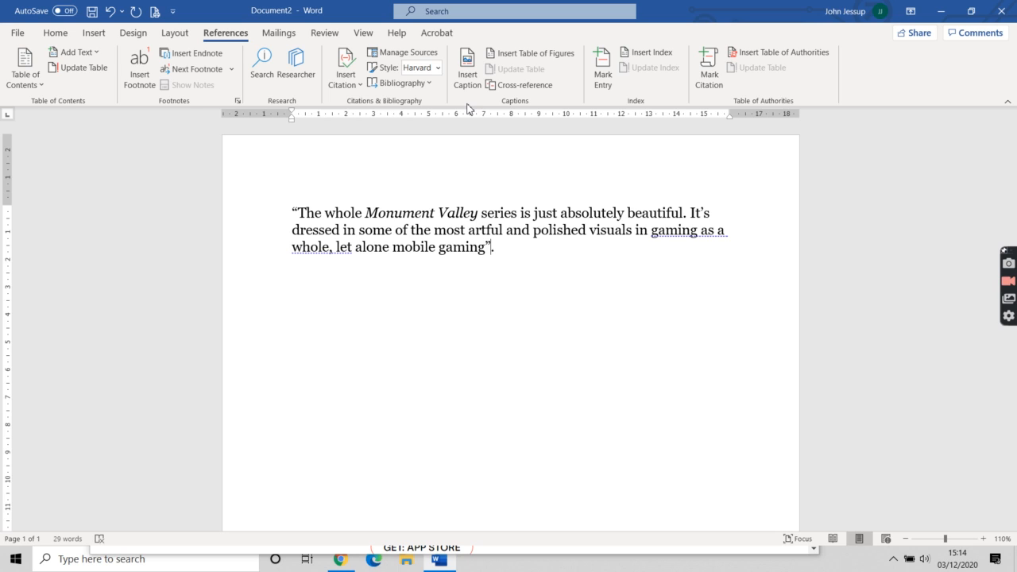
click(348, 61)
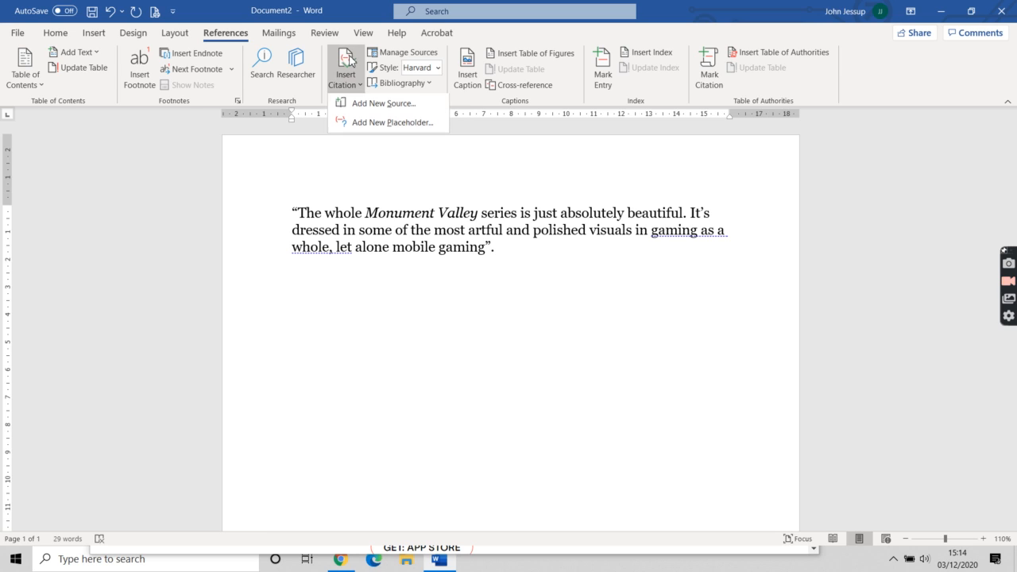
click(370, 105)
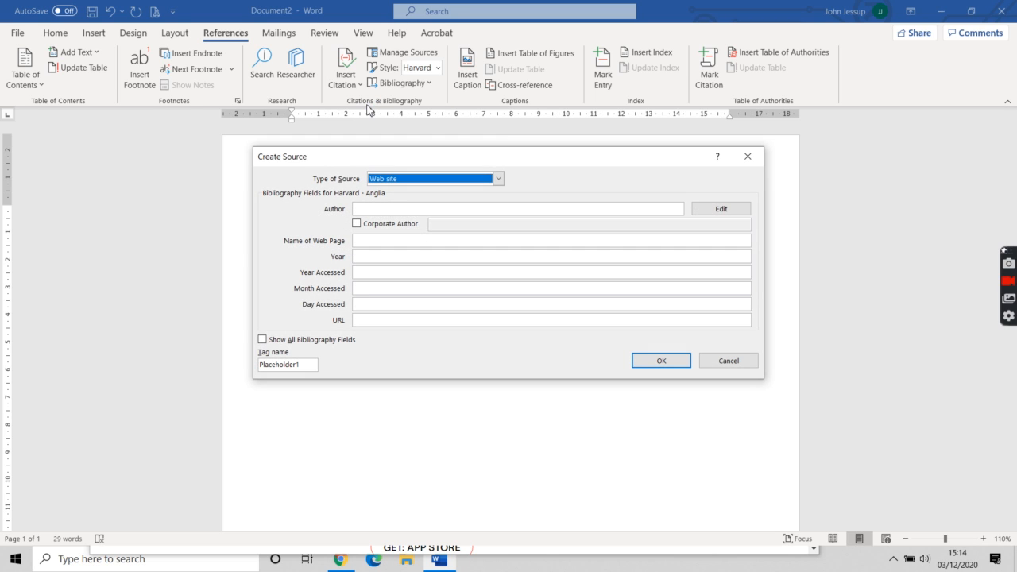
click(446, 181)
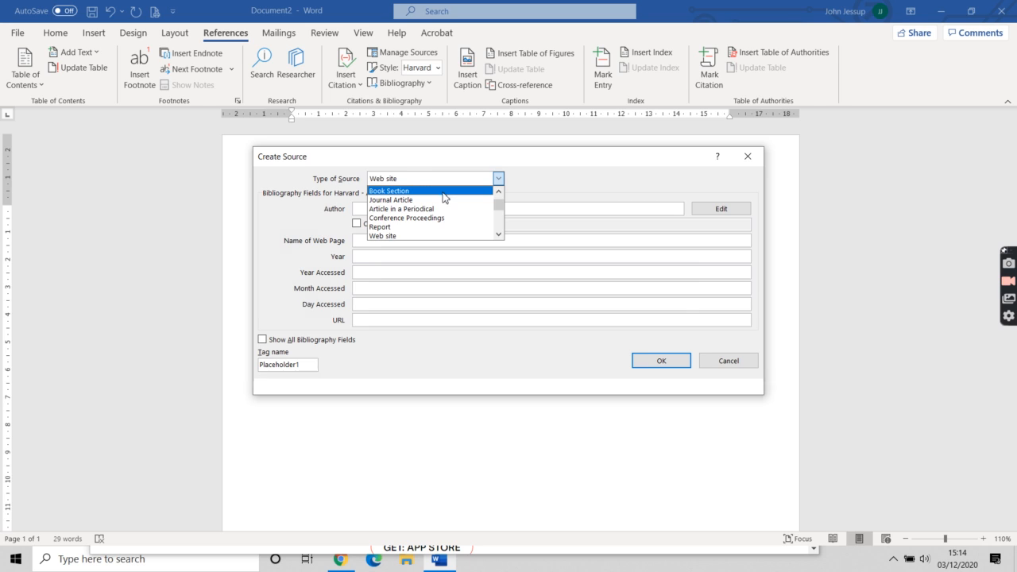
click(442, 191)
click(443, 180)
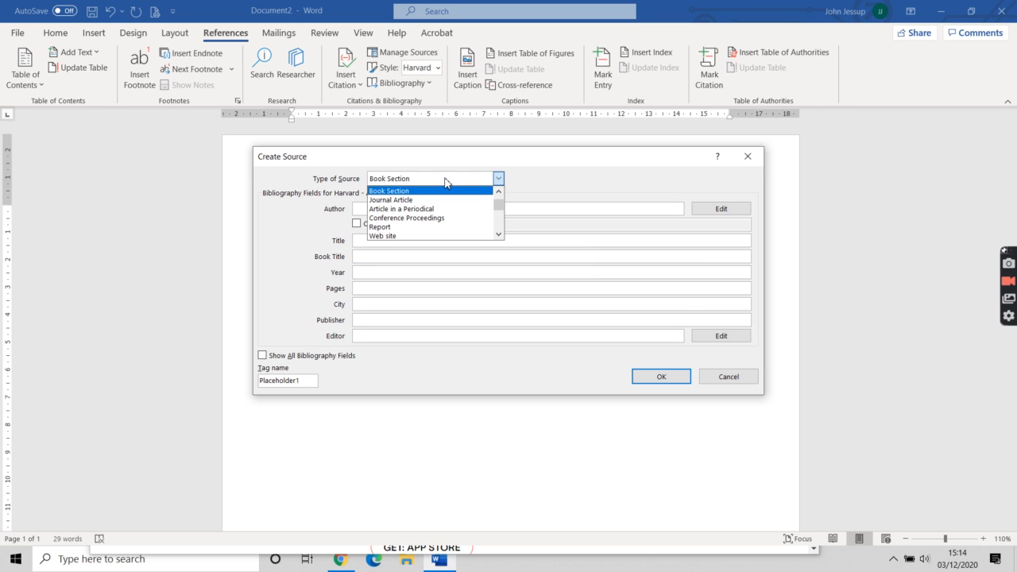
click(443, 236)
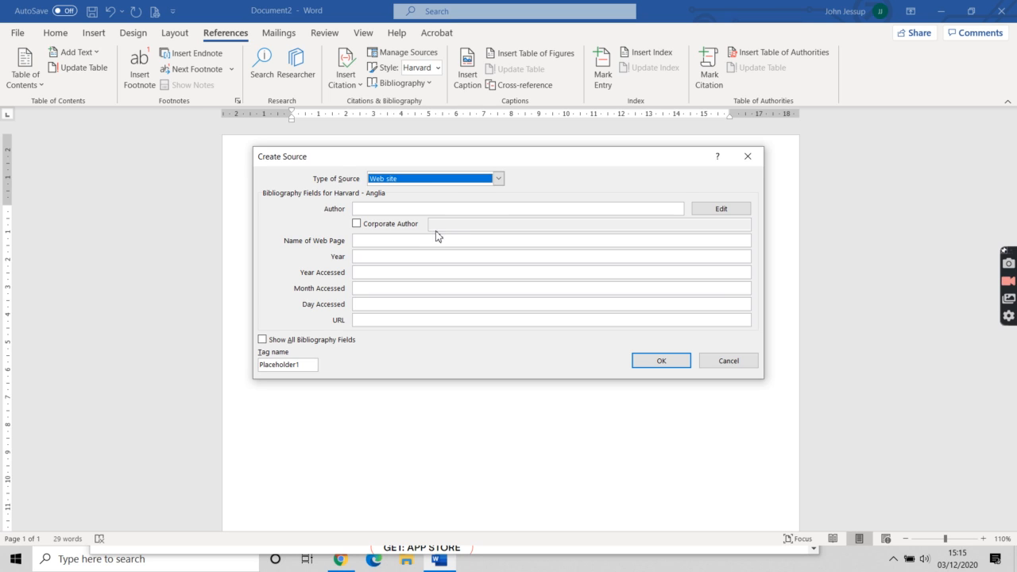
Copy the article author's name from the Esquire page in Chrome into the Author field of the new source in Word
click(529, 212)
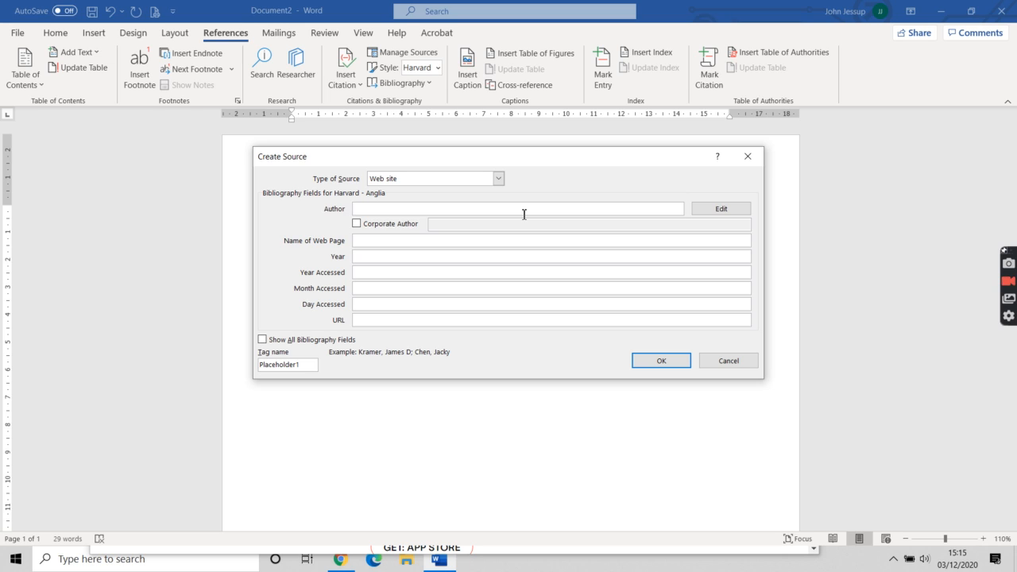
key(alt+Tab)
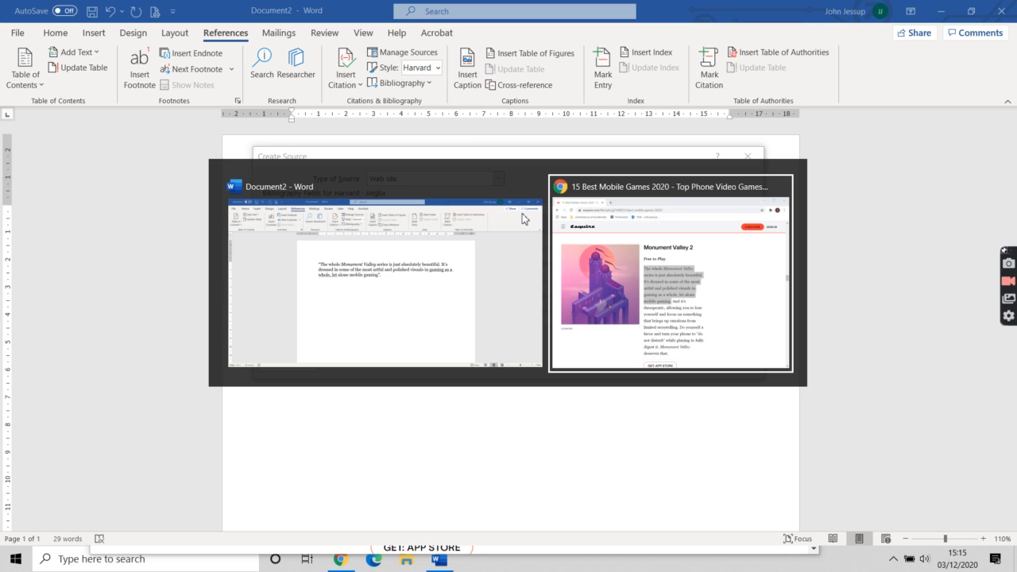
scroll(683, 343, up, 10)
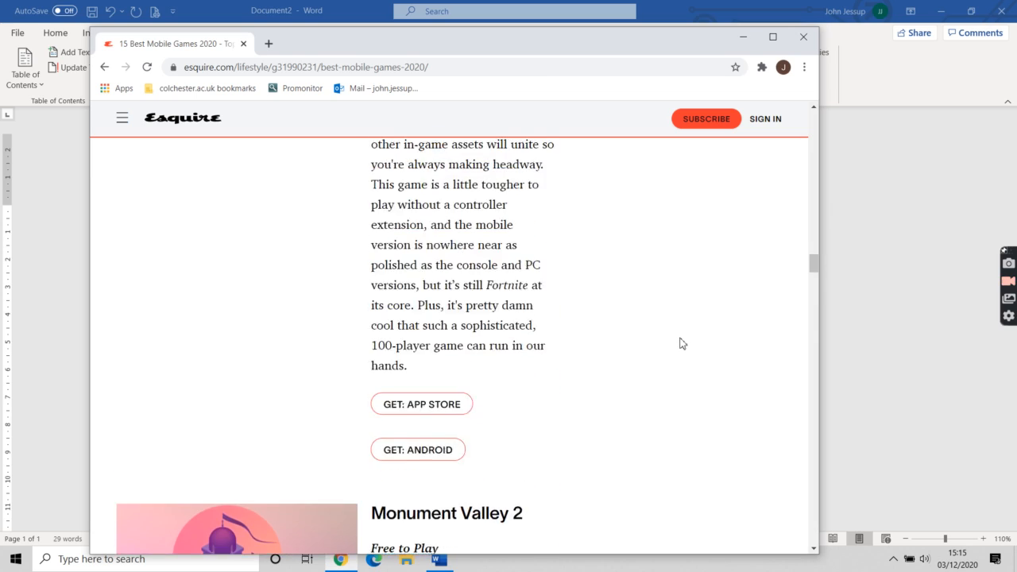
scroll(680, 342, up, 15)
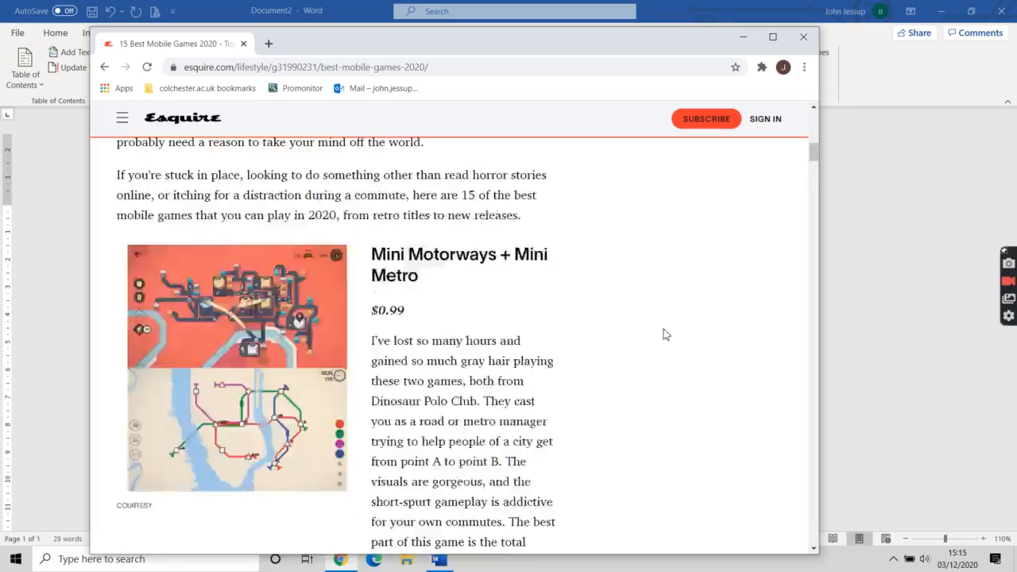
scroll(661, 334, up, 1)
scroll(654, 326, down, 2)
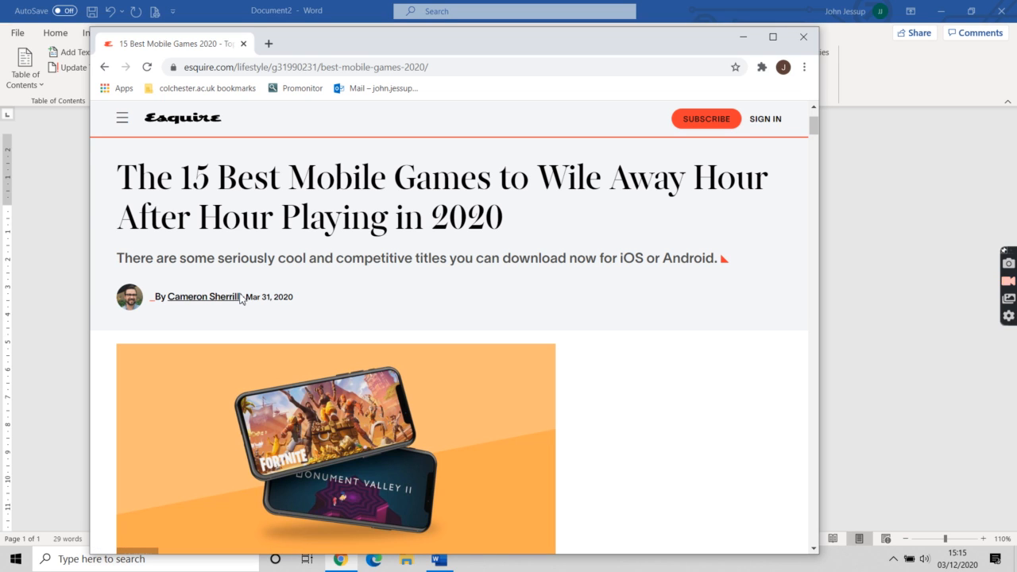
drag(246, 296, 167, 303)
key(ctrl+c)
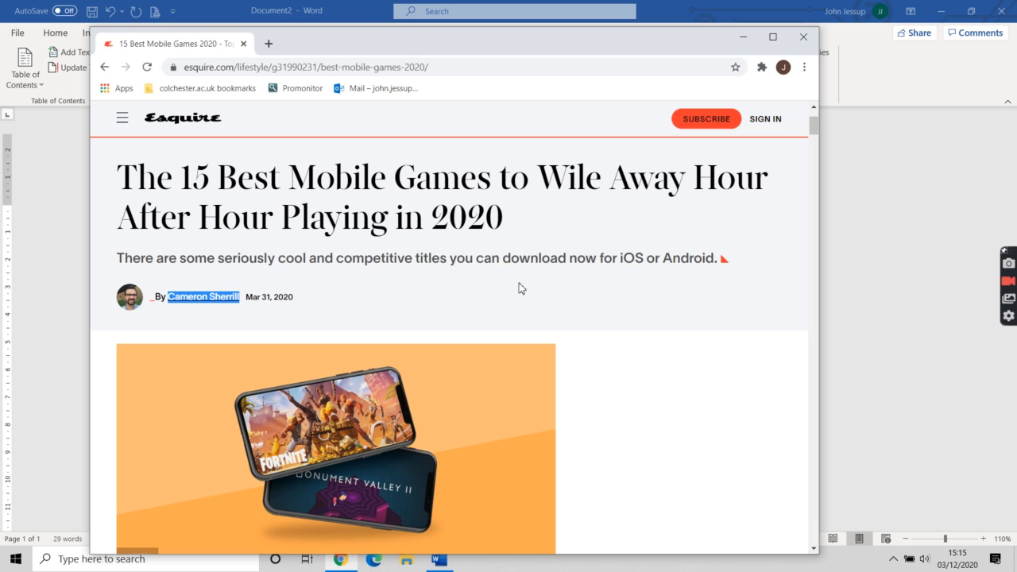
key(alt+Tab)
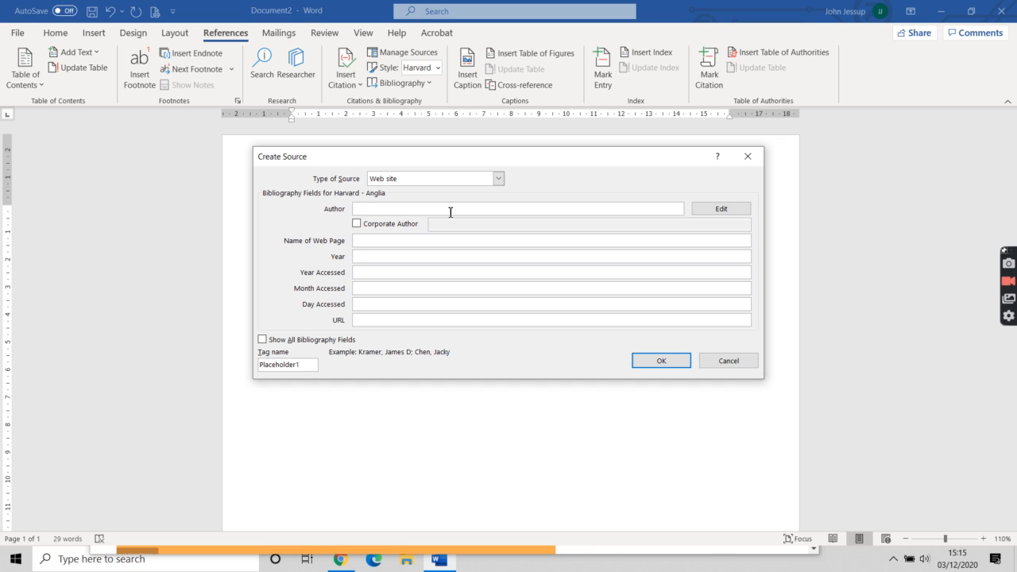
key(ctrl+v)
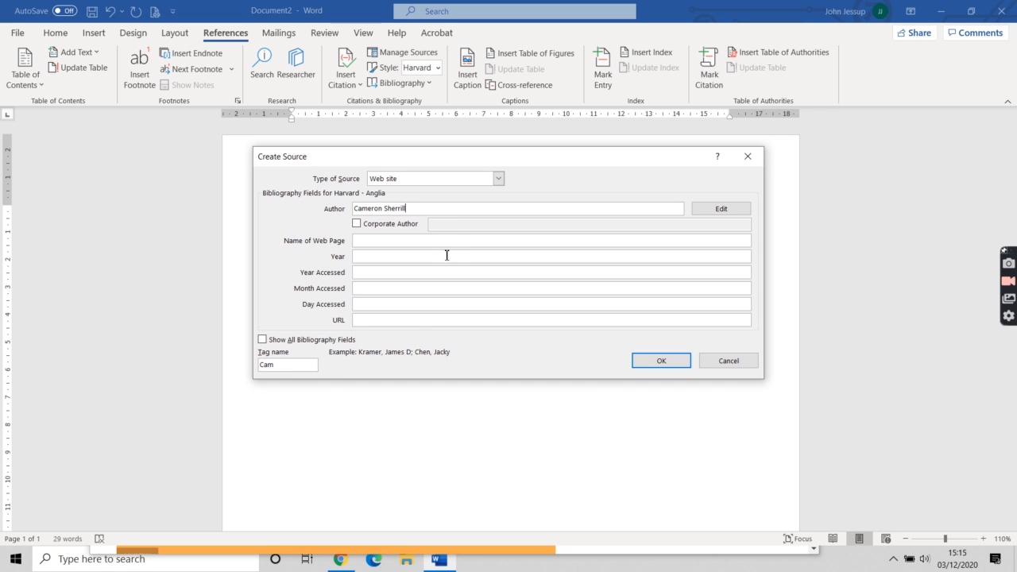
Copy the headline "The 15 Best Mobile Games to Wile Away Hour After Hour Playing in 2020" from Chrome into the source's web page name in Word
click(436, 241)
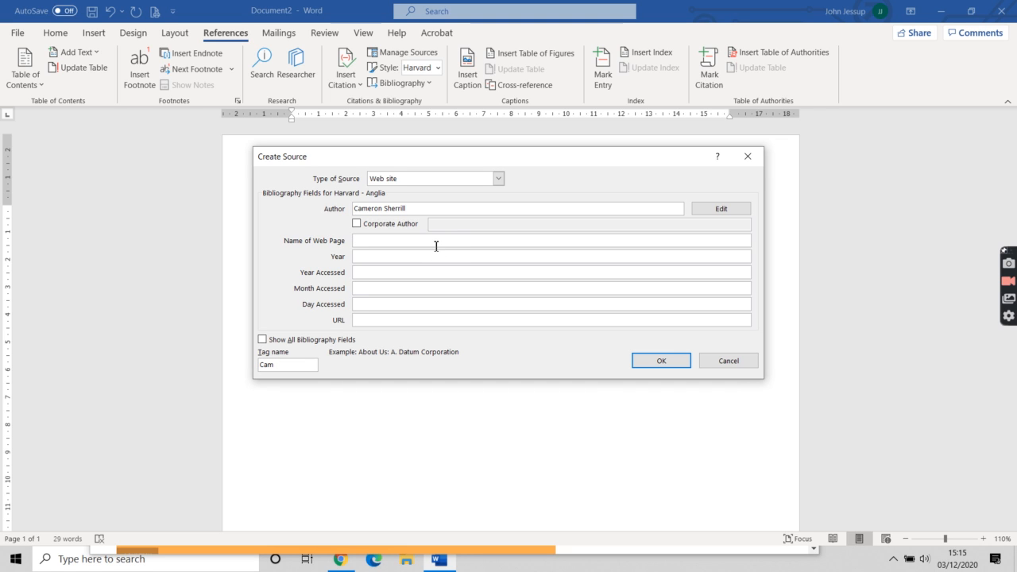
key(alt+Tab)
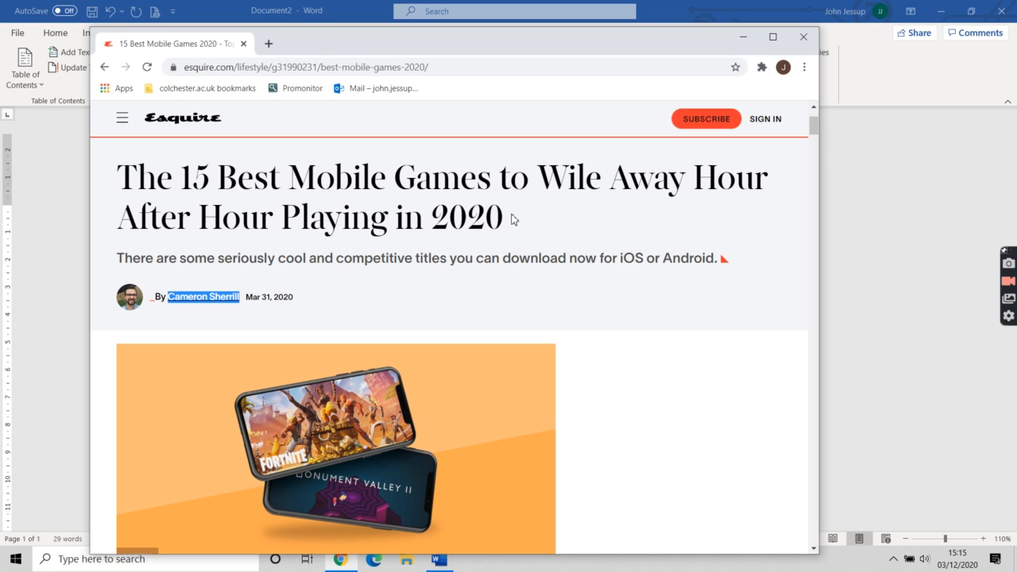
drag(504, 220, 126, 182)
key(ctrl+c)
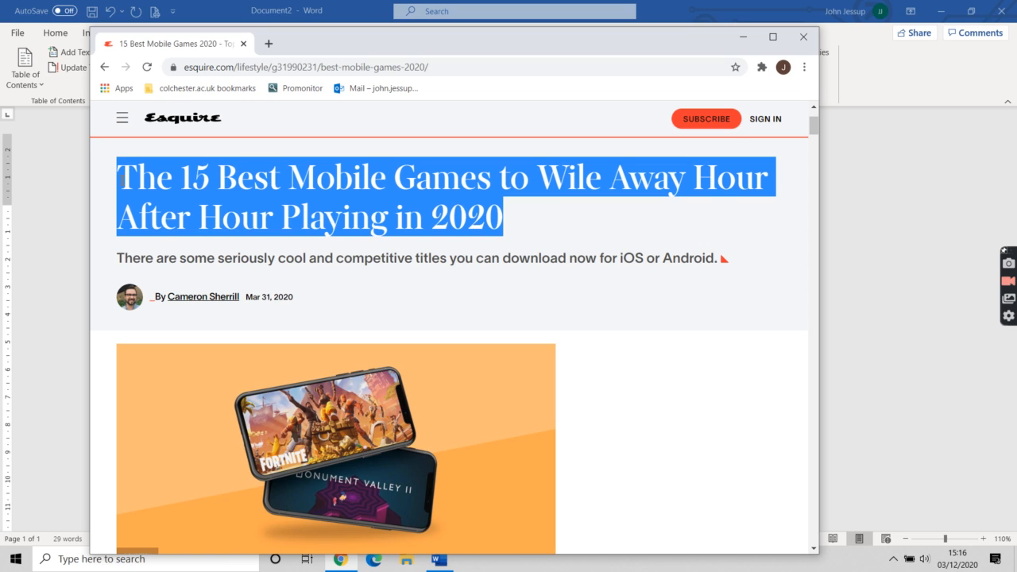
key(alt+Tab)
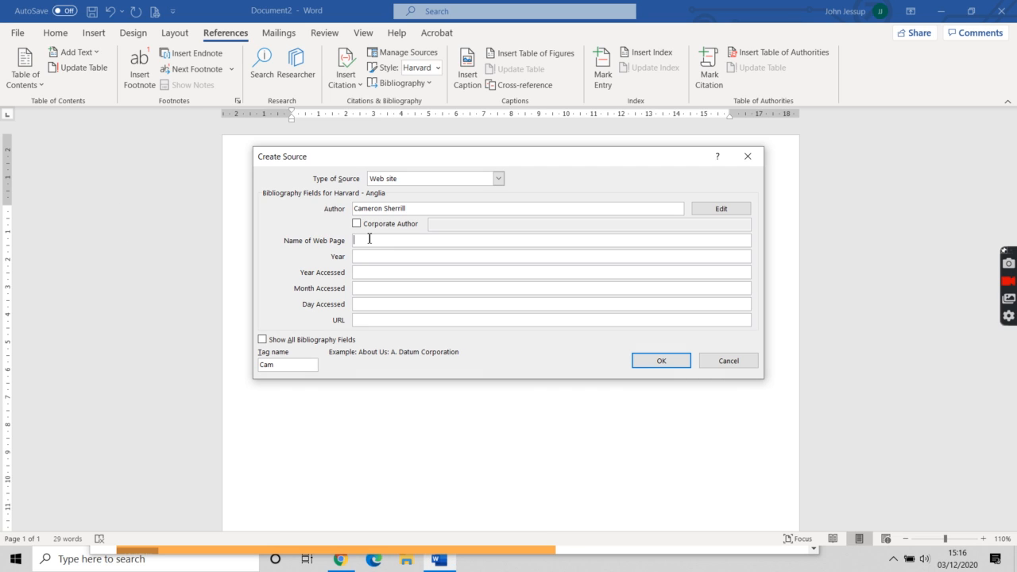
key(ctrl+v)
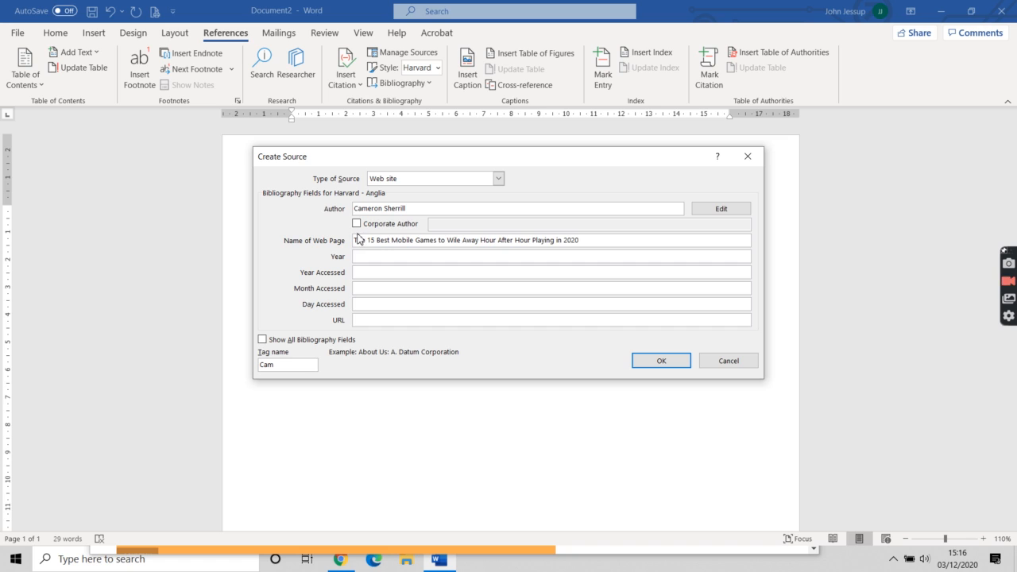
Check the article's publication date in Chrome and enter 2020 as the source's year in Word
click(380, 258)
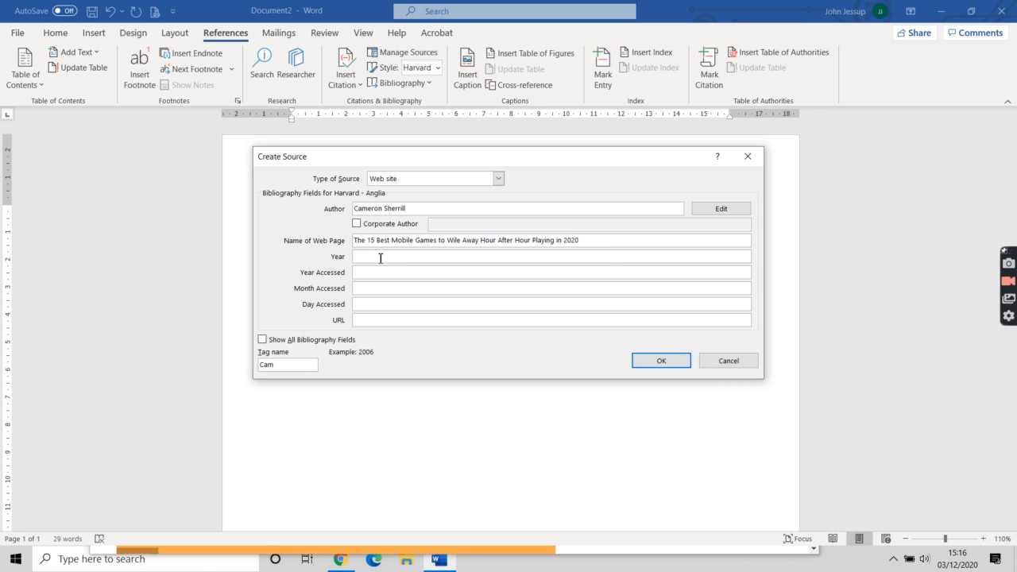
key(alt+Tab)
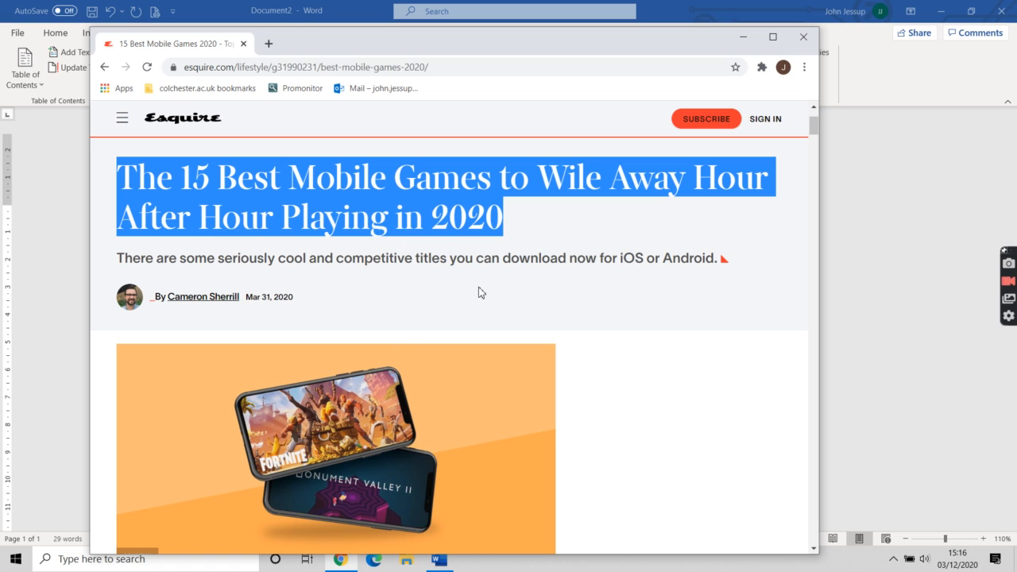
key(alt+Tab)
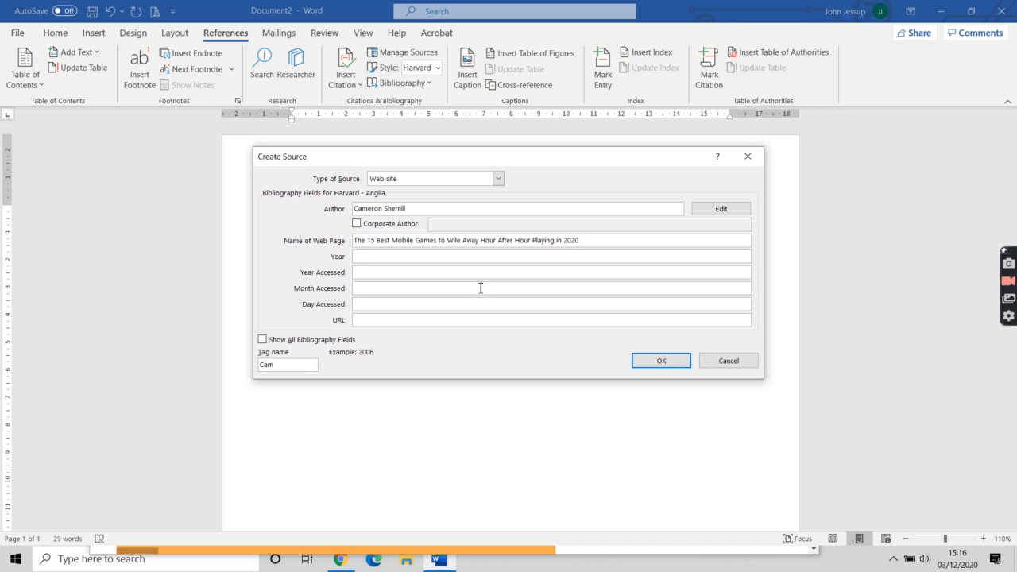
text(2020)
Set the source's access date to year 2020, month 12 and day 3
click(385, 276)
text(2020)
key(Tab)
text(12)
key(Tab)
text(3)
key(Tab)
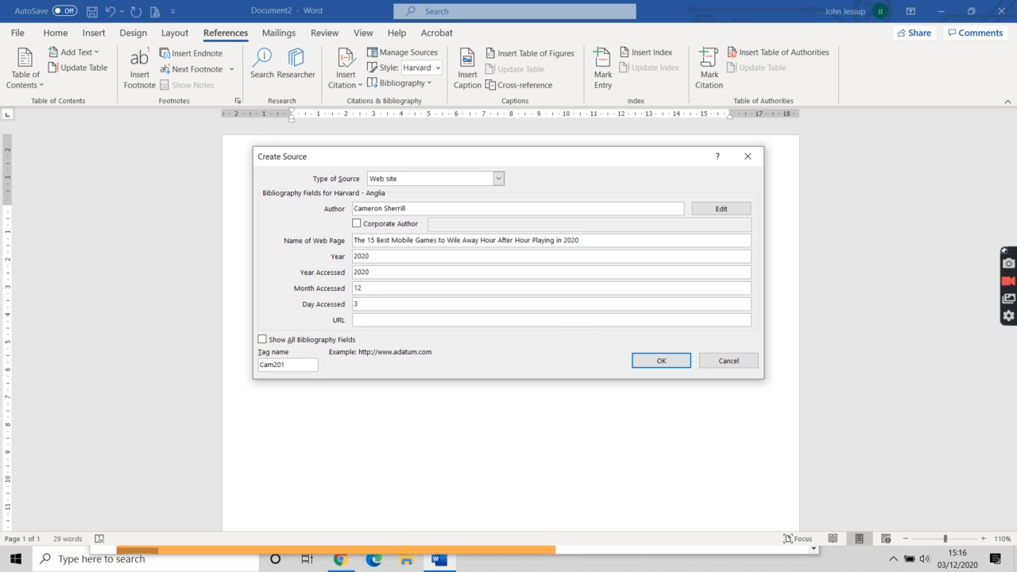
Copy the Esquire article's web address from Chrome into the source's URL field in Word and save the source to insert the citation
key(alt+Tab)
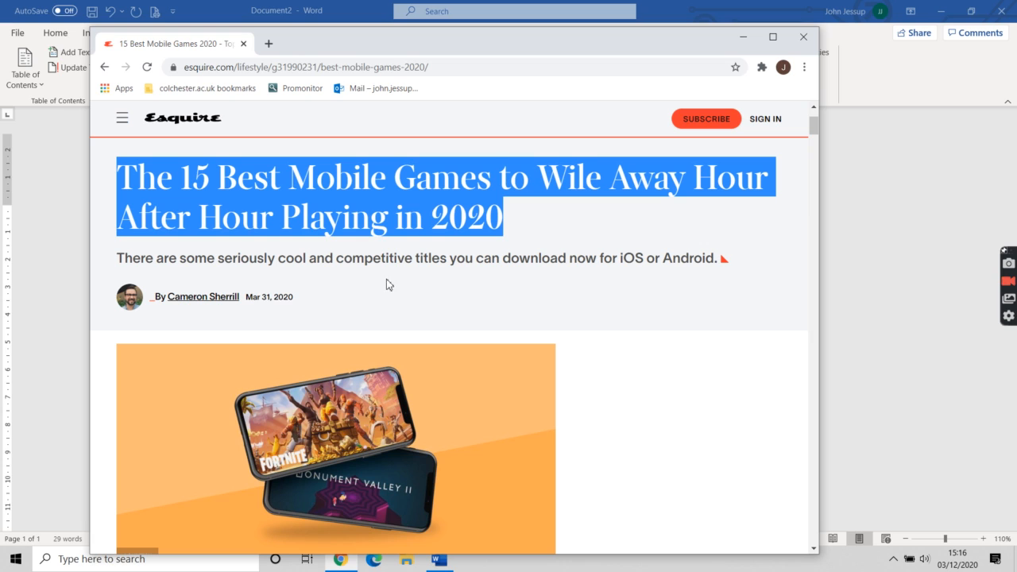
click(345, 69)
triple_click(346, 69)
key(ctrl+c)
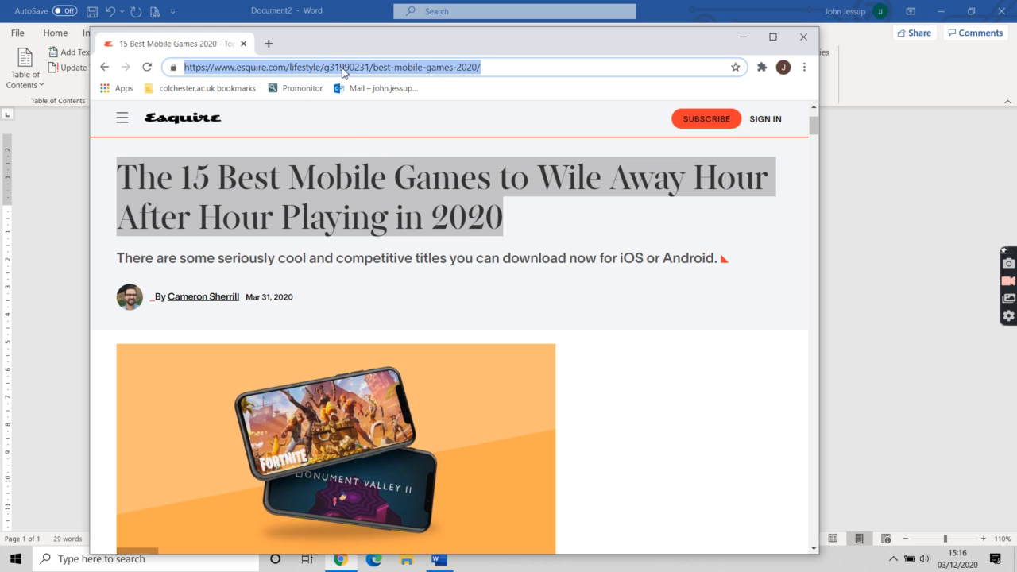
key(alt+Tab)
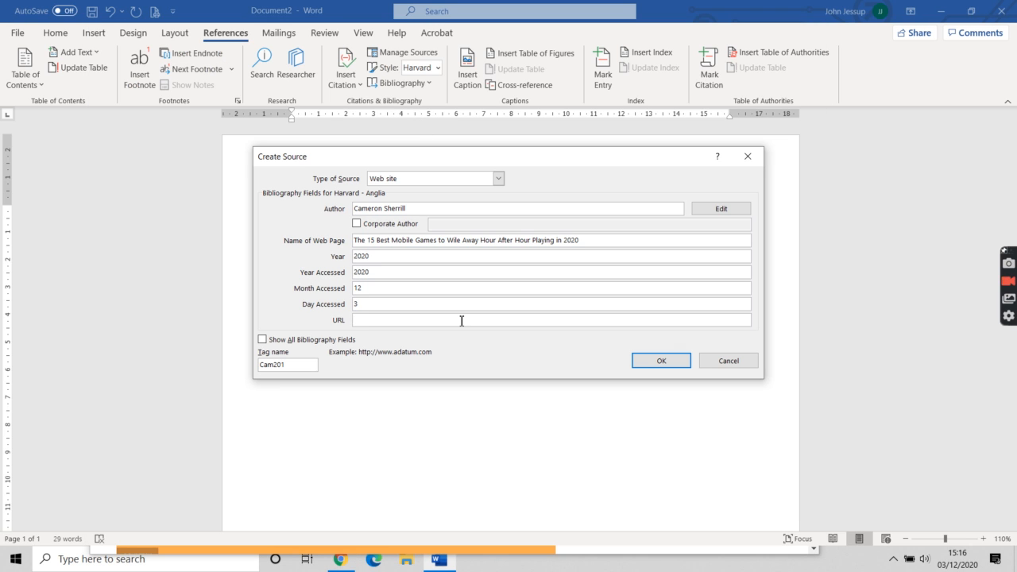
key(ctrl+v)
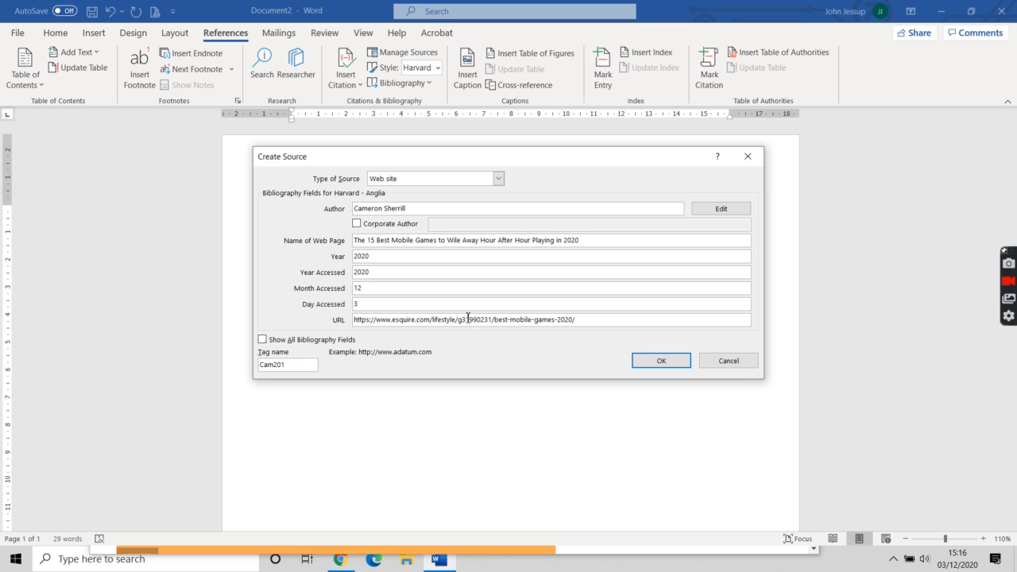
click(654, 363)
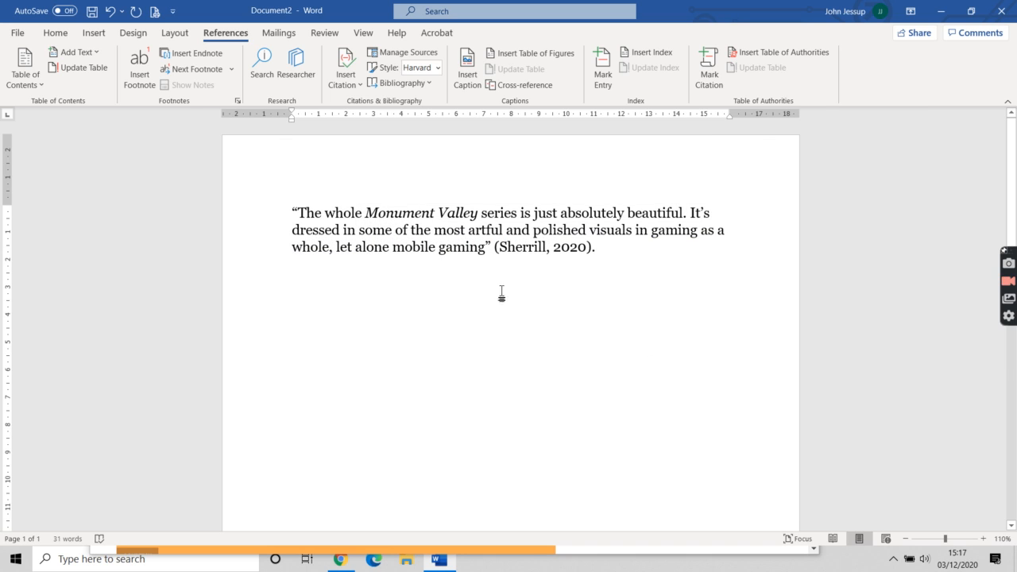
drag(494, 250, 529, 314)
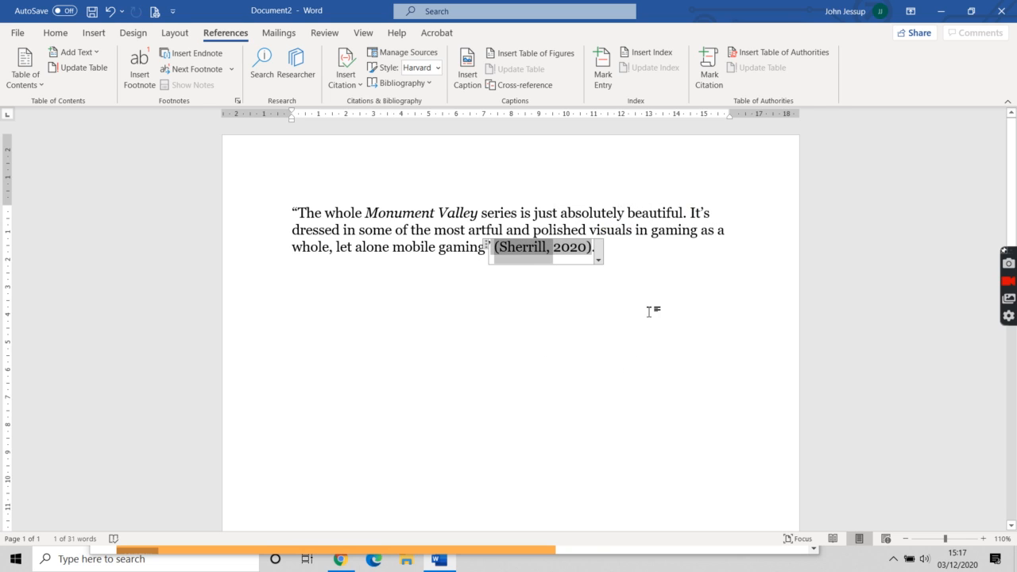
Add a new line after the cited quotation and insert a page break there to start a second page
click(649, 256)
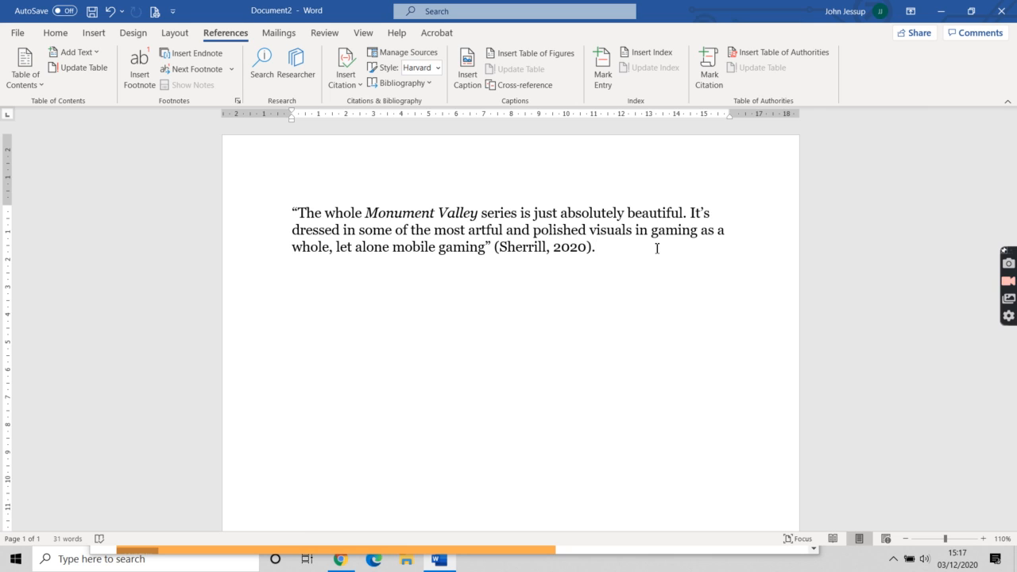
key(Return)
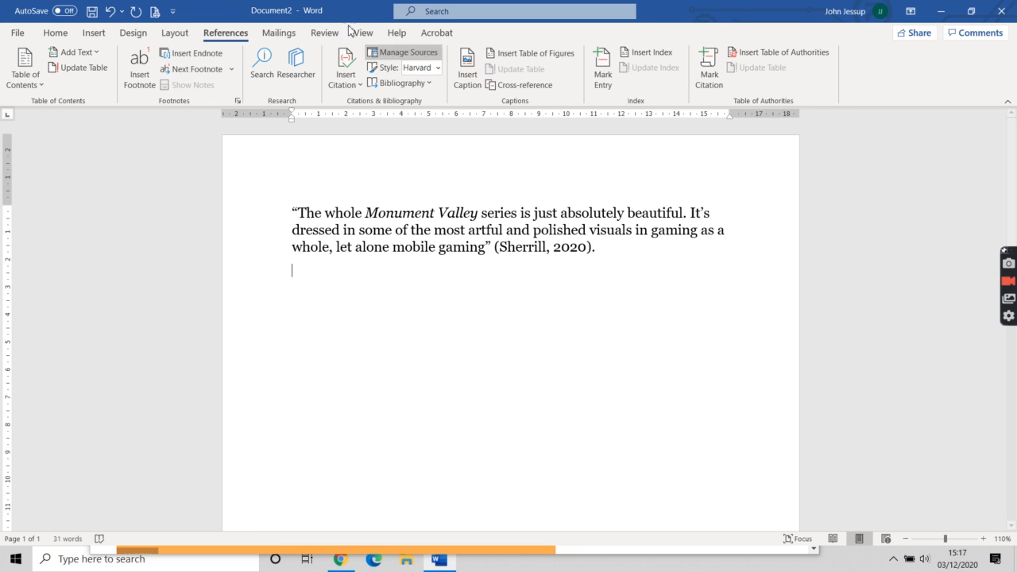
click(94, 33)
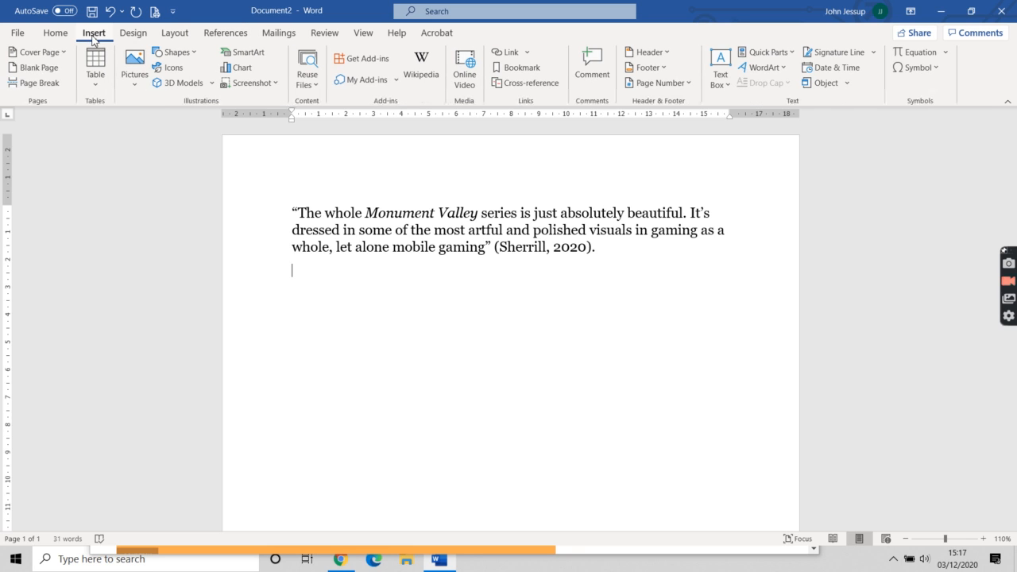
click(26, 83)
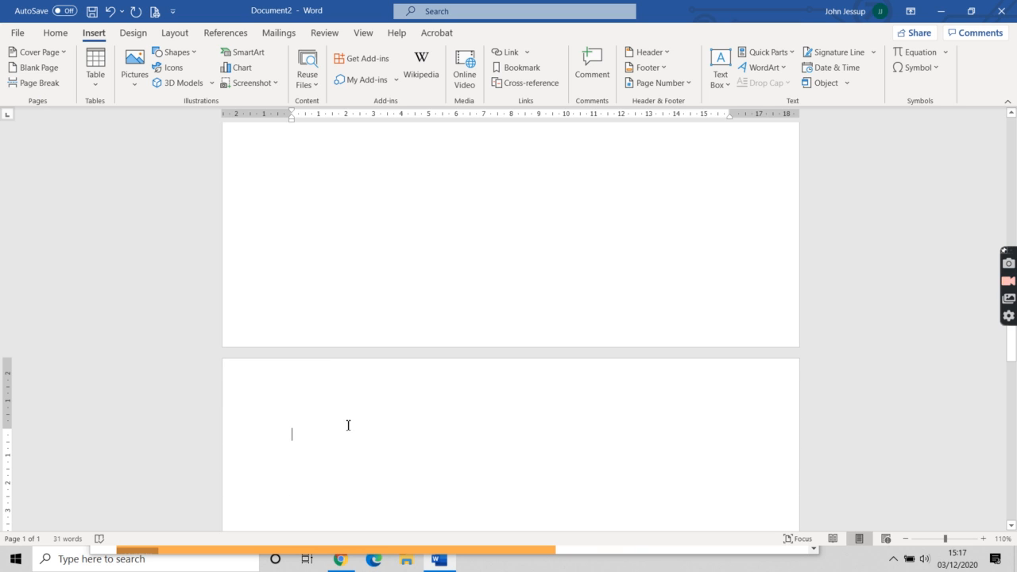
Insert the built-in automatic bibliography with the heading "Bibliography" on the second page
click(226, 33)
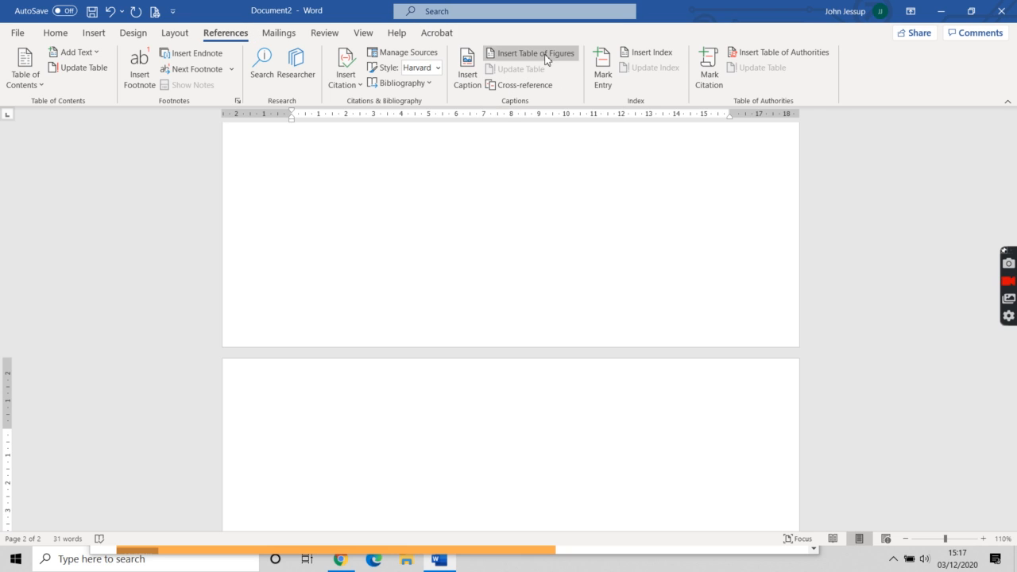
click(398, 84)
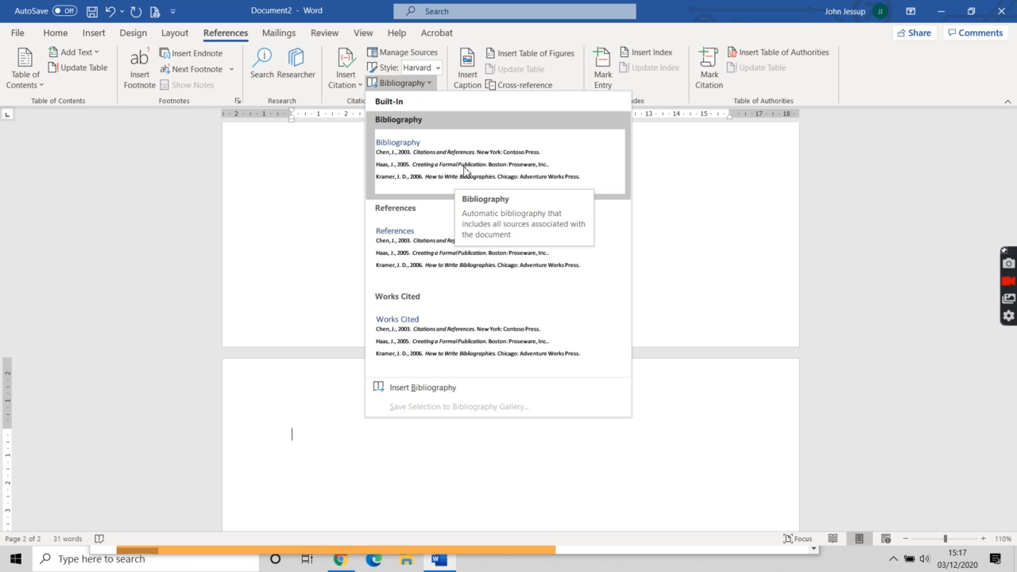
click(465, 170)
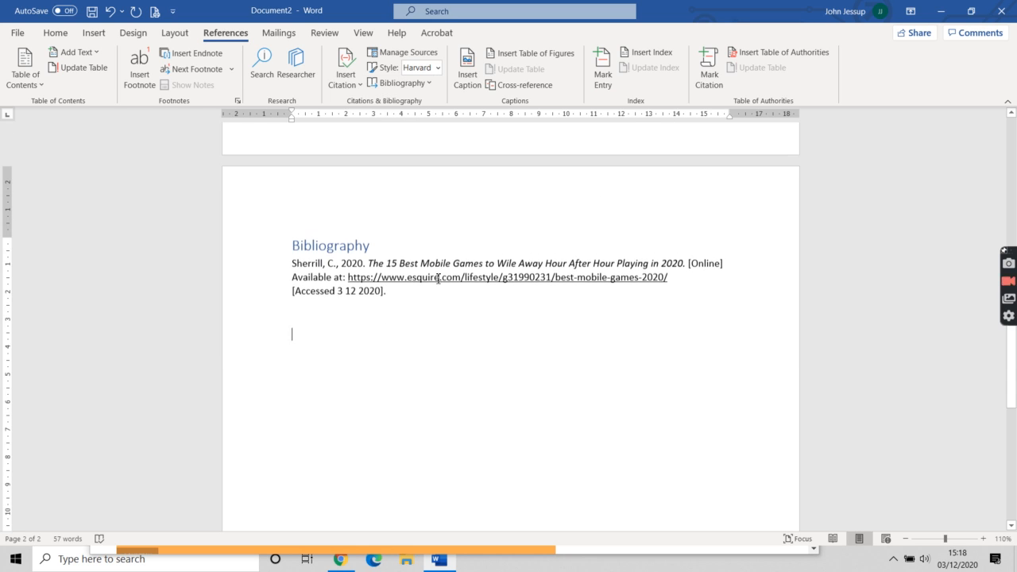